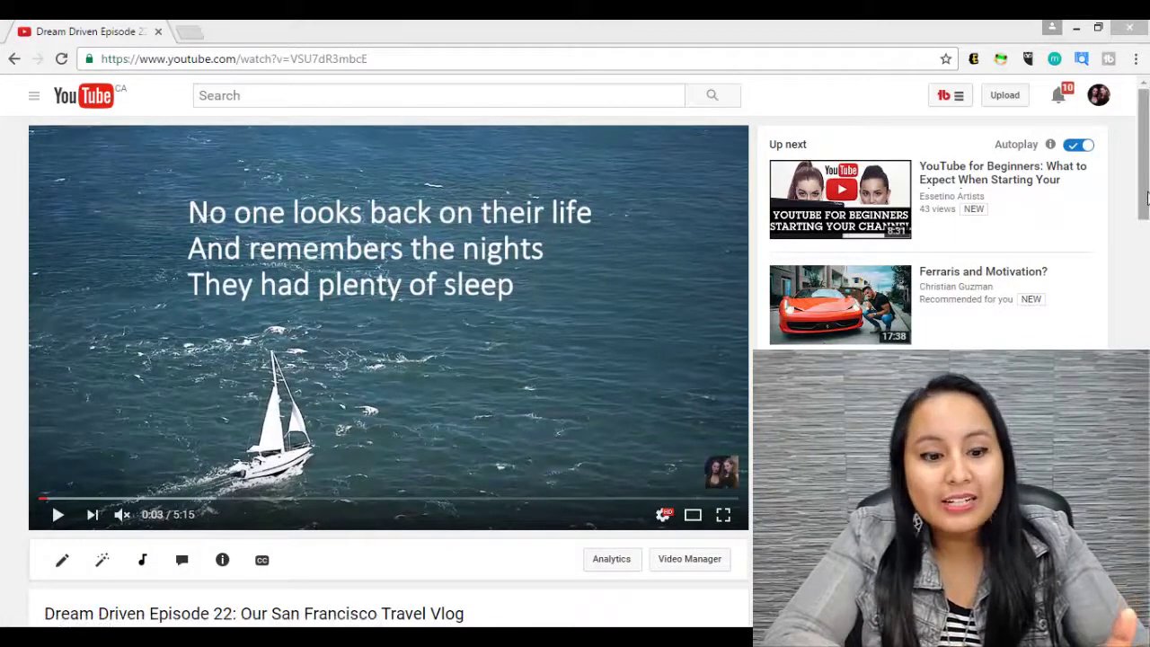
- Bring up the San Francisco vlog's Add to playlist list
left_click_drag(1146, 197, 1147, 228)
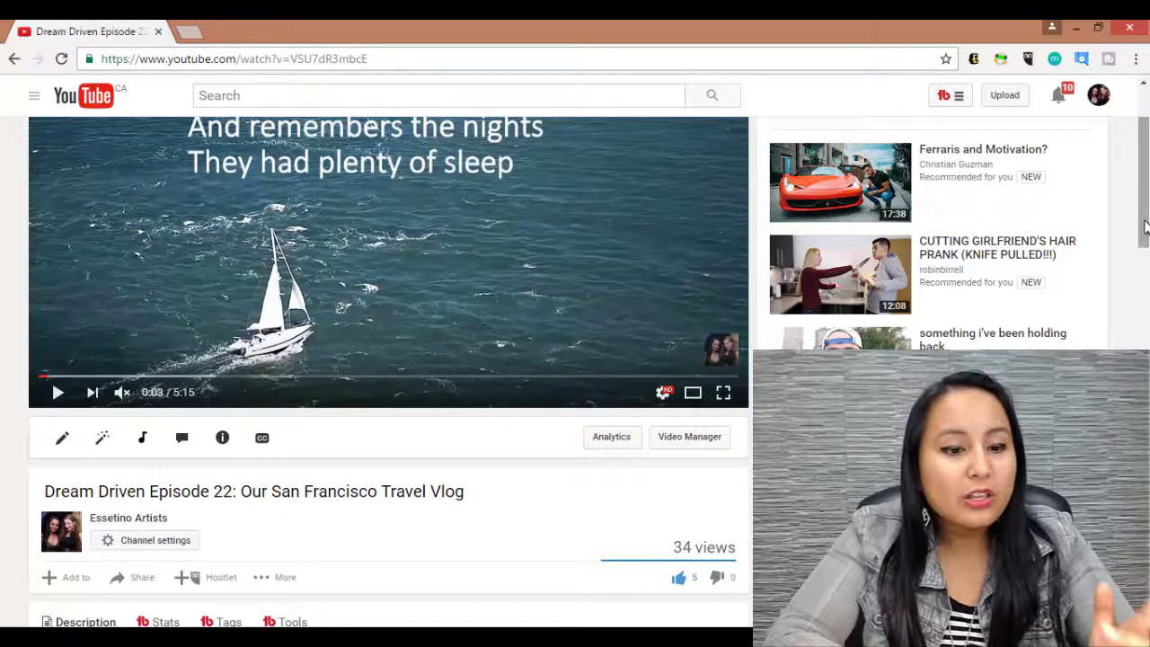
left_click_drag(1145, 228, 1144, 201)
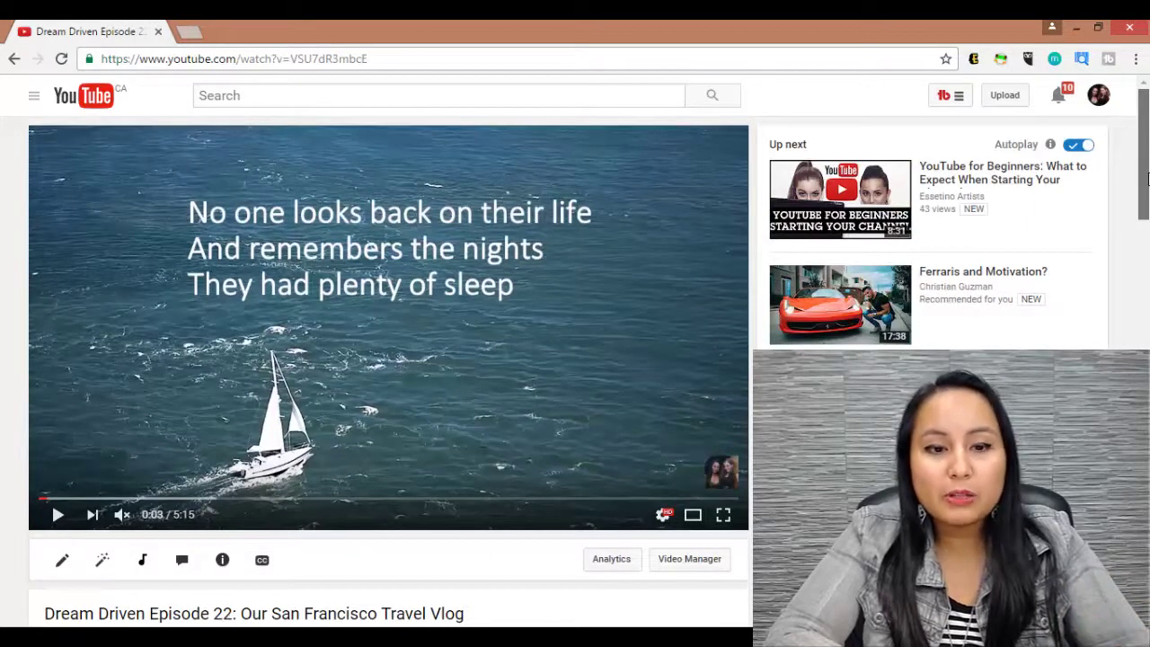
left_click_drag(1145, 166, 1143, 231)
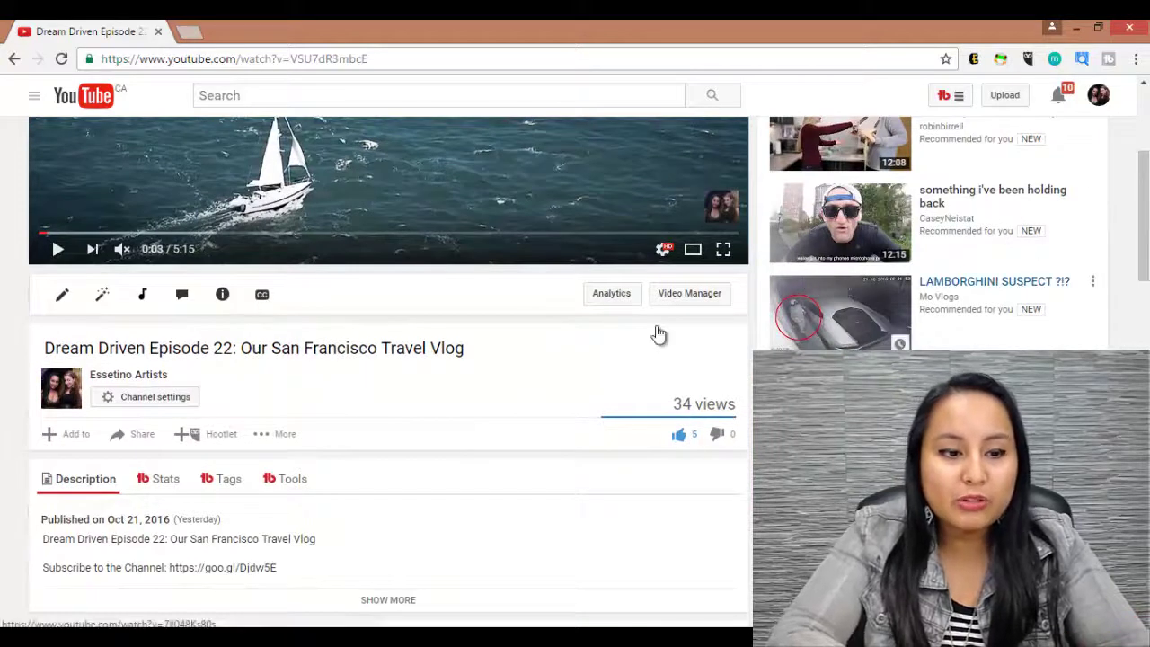
left_click(66, 441)
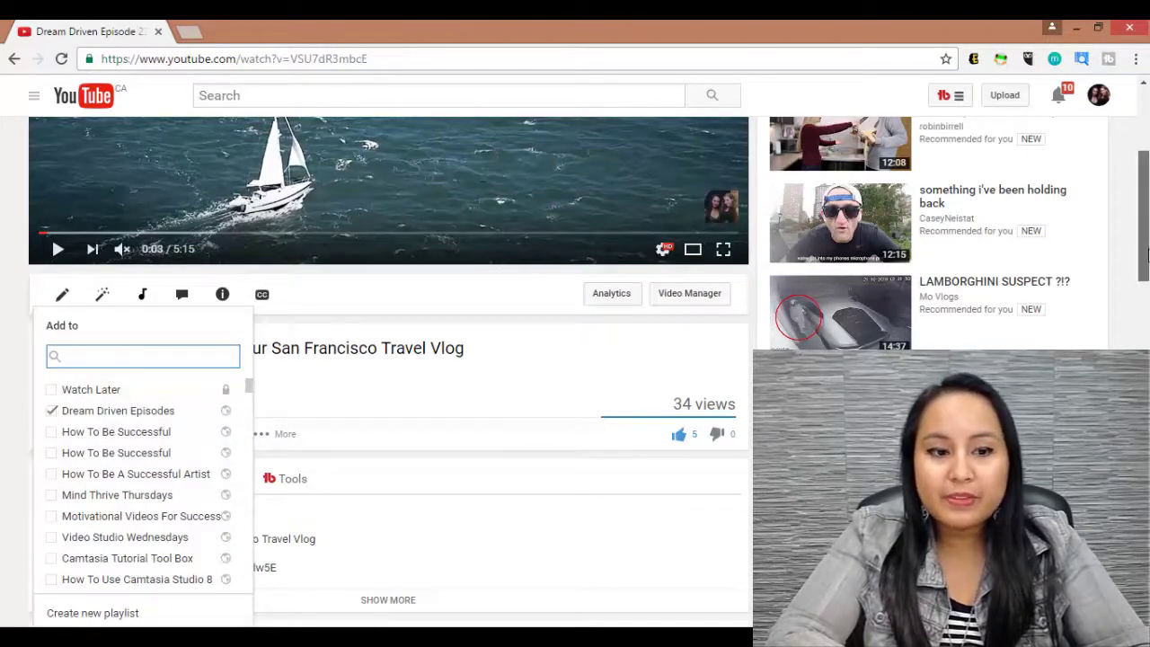
scroll(1148, 259, "down", 1)
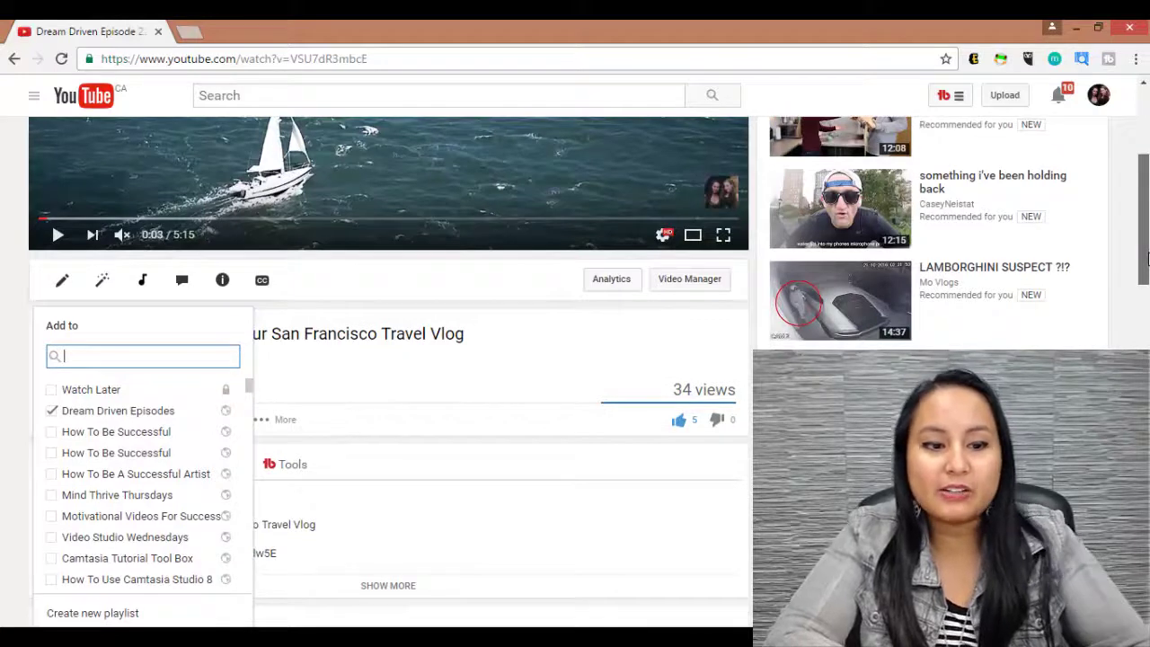
left_click_drag(1147, 258, 1147, 273)
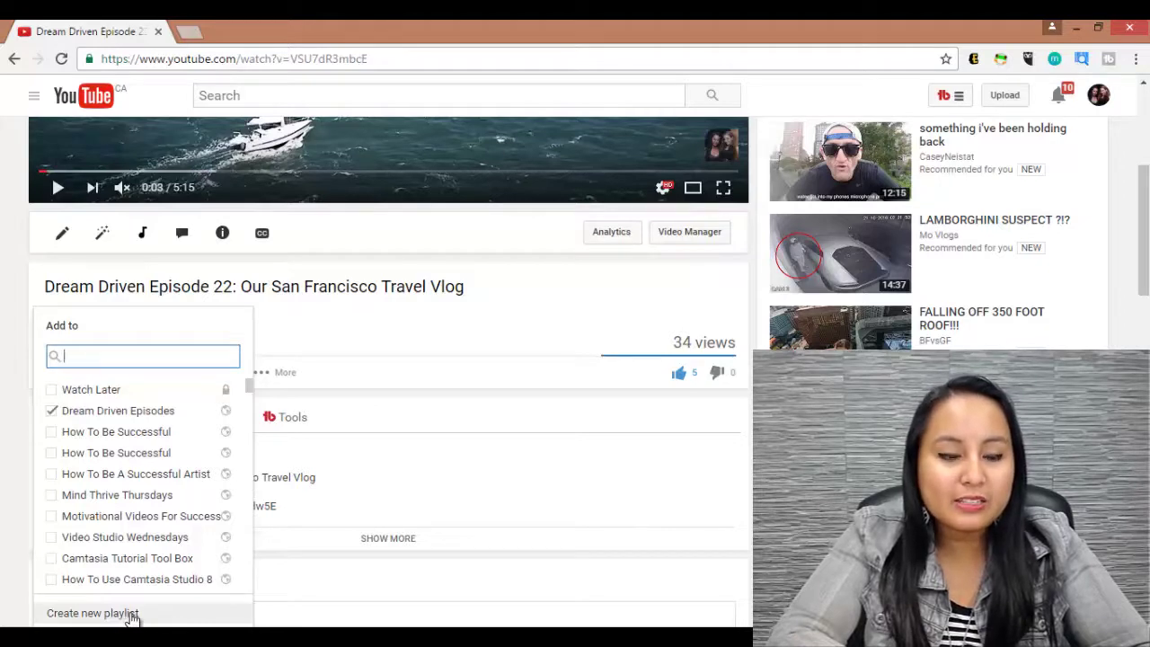
- Start a new playlist, view its Public privacy choices, then close the panel unused
left_click(132, 614)
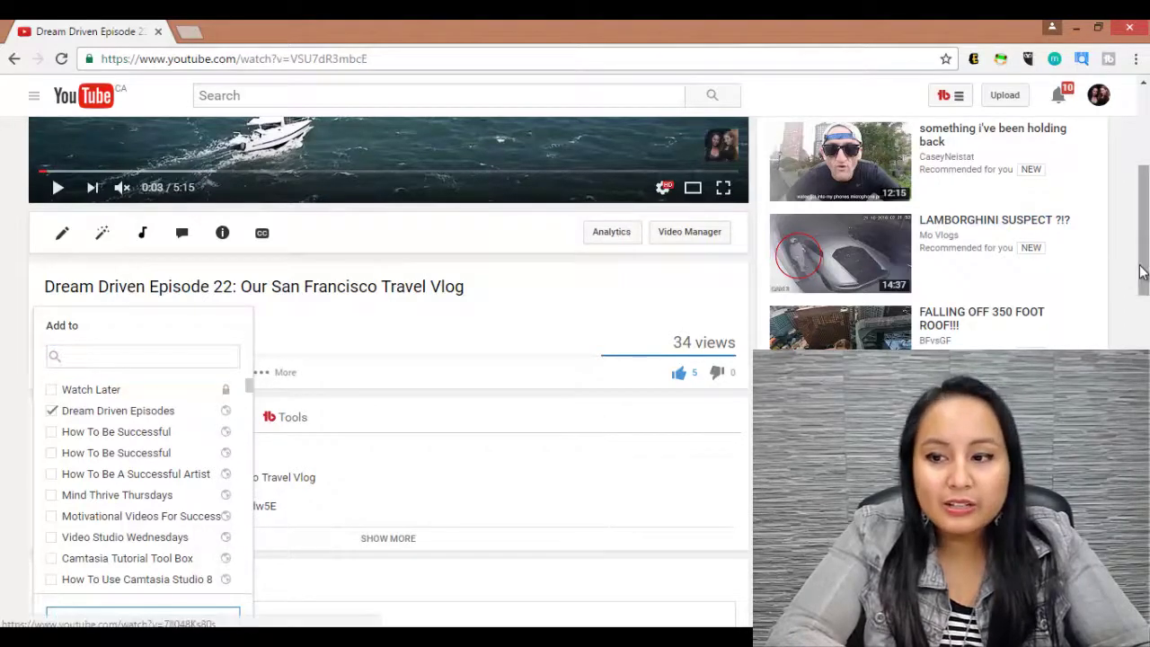
left_click_drag(1141, 272, 1143, 316)
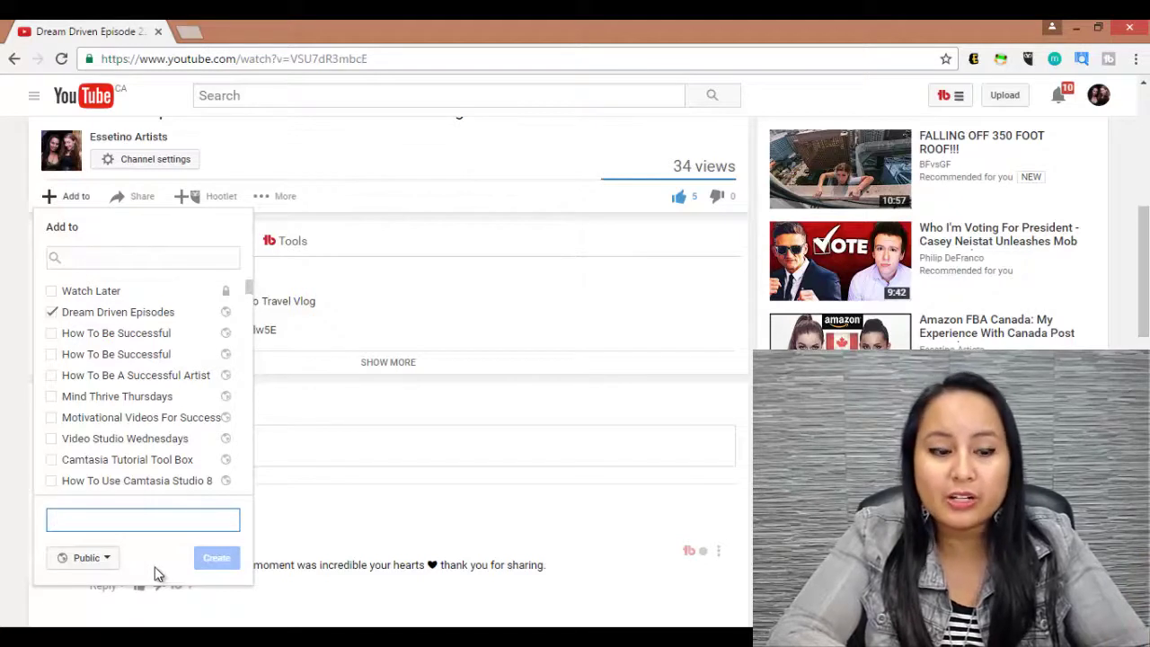
left_click(107, 564)
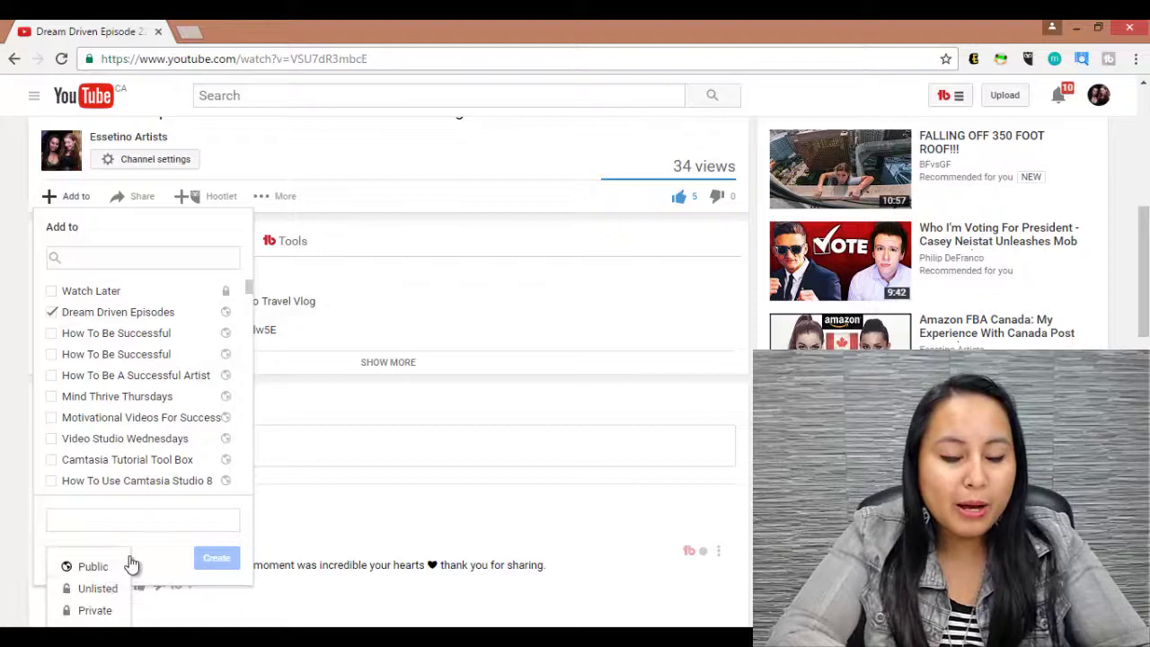
left_click(5, 485)
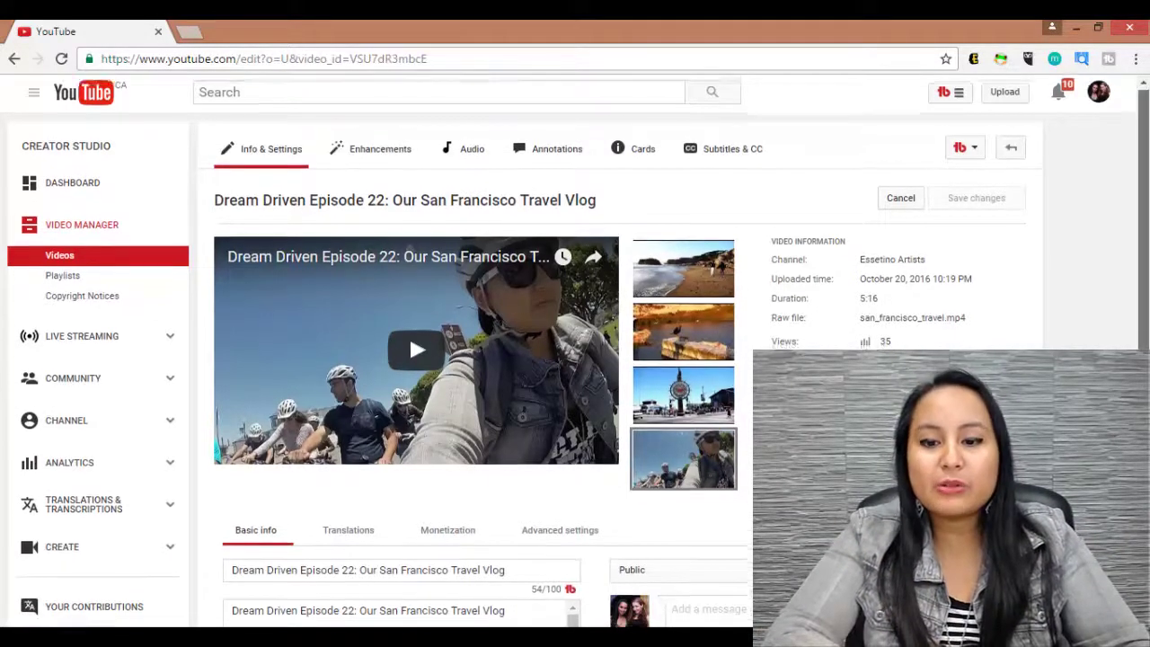
scroll(575, 351, "down", 1)
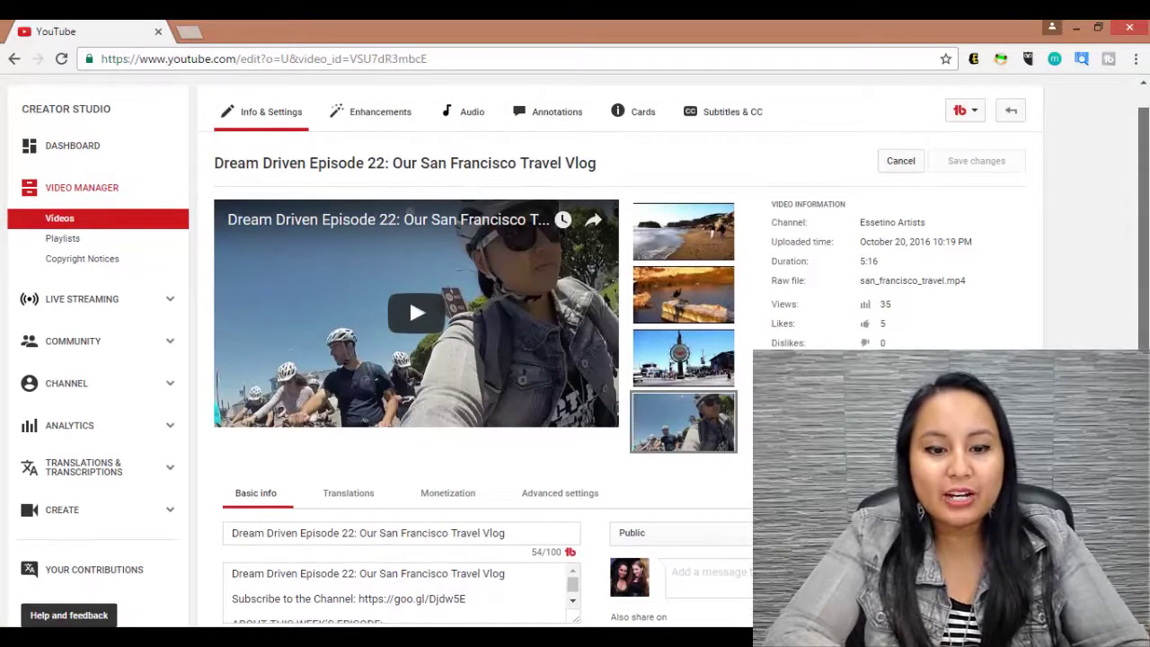
scroll(574, 351, "down", 1)
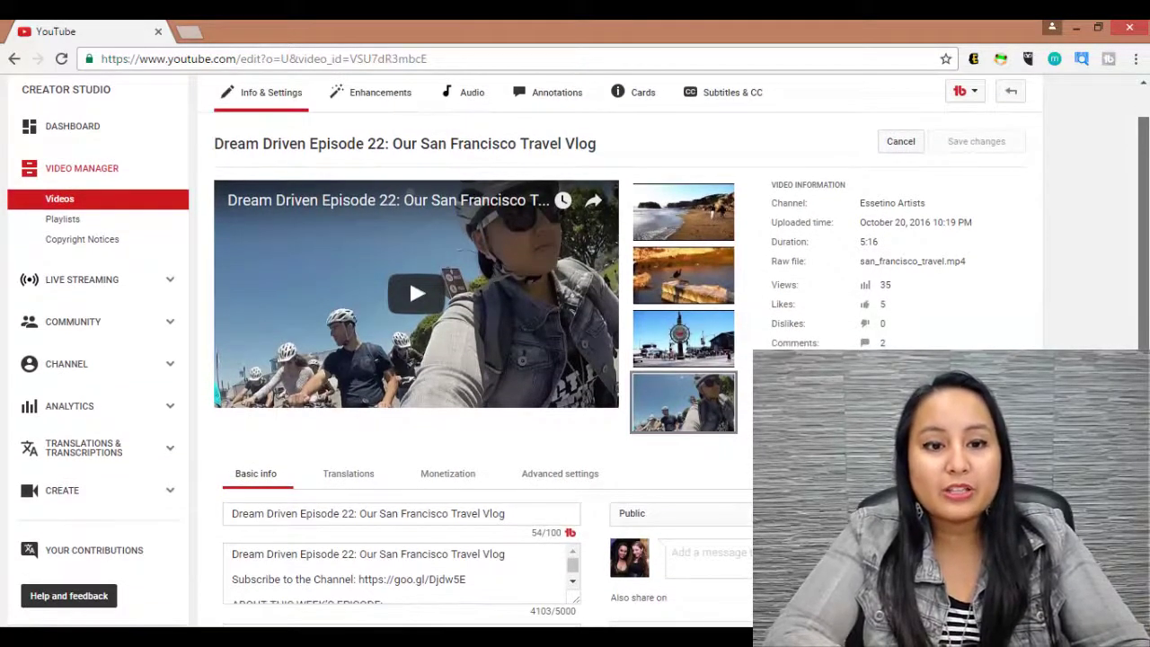
scroll(575, 351, "down", 1)
scroll(575, 351, "down", 2)
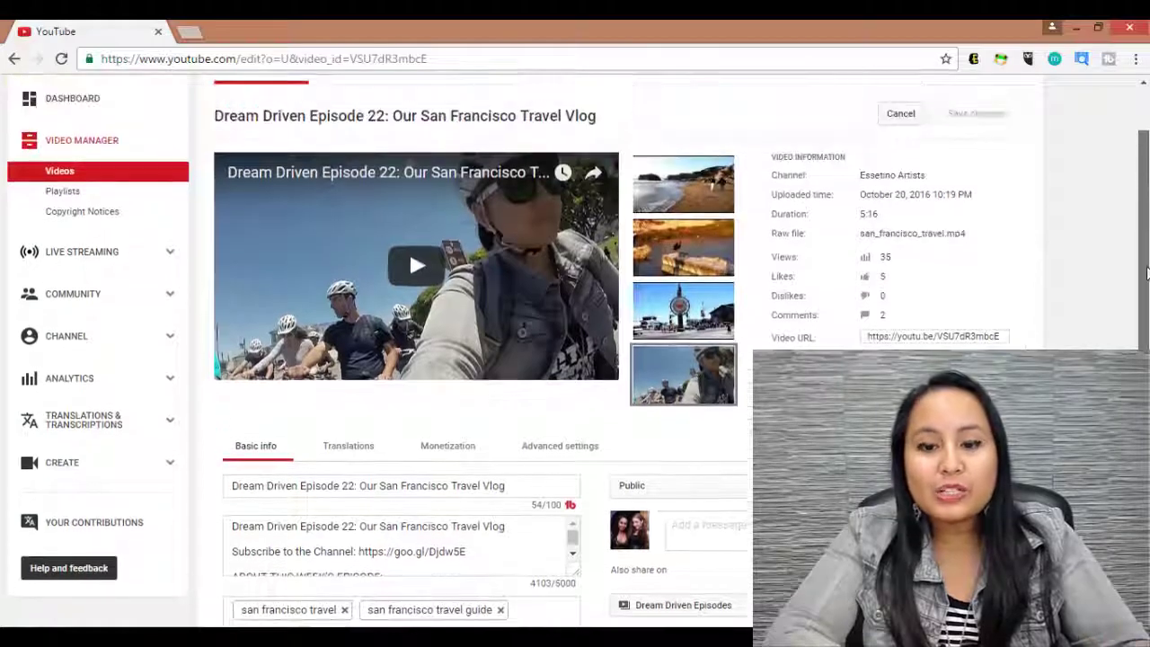
scroll(1147, 319, "down", 1)
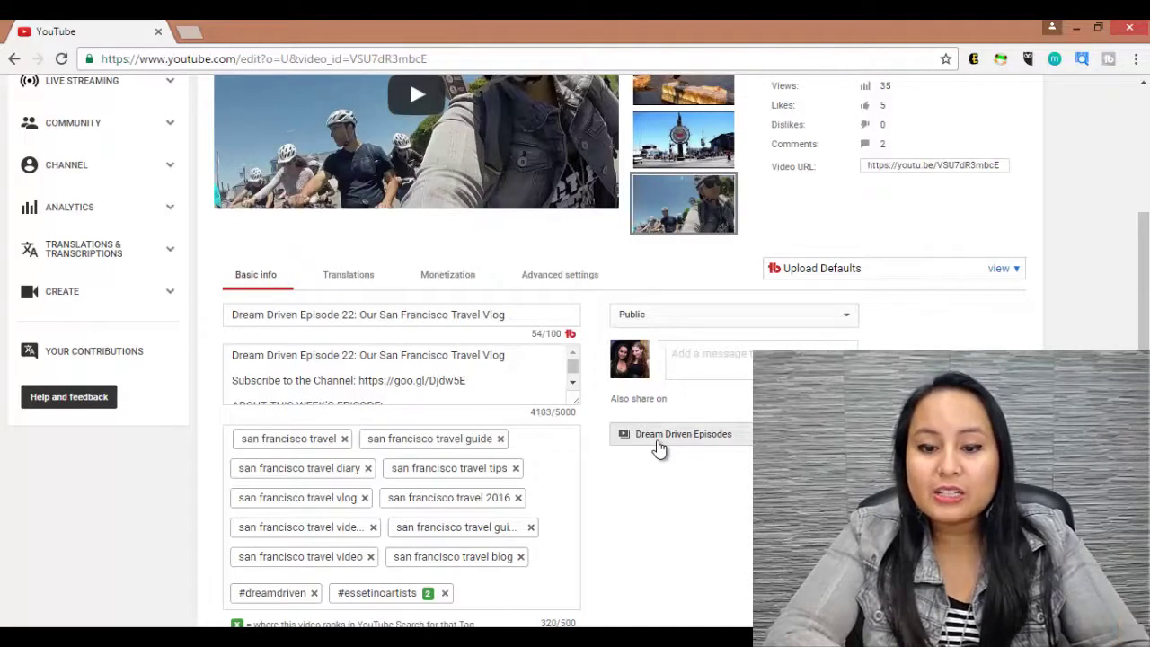
left_click(659, 450)
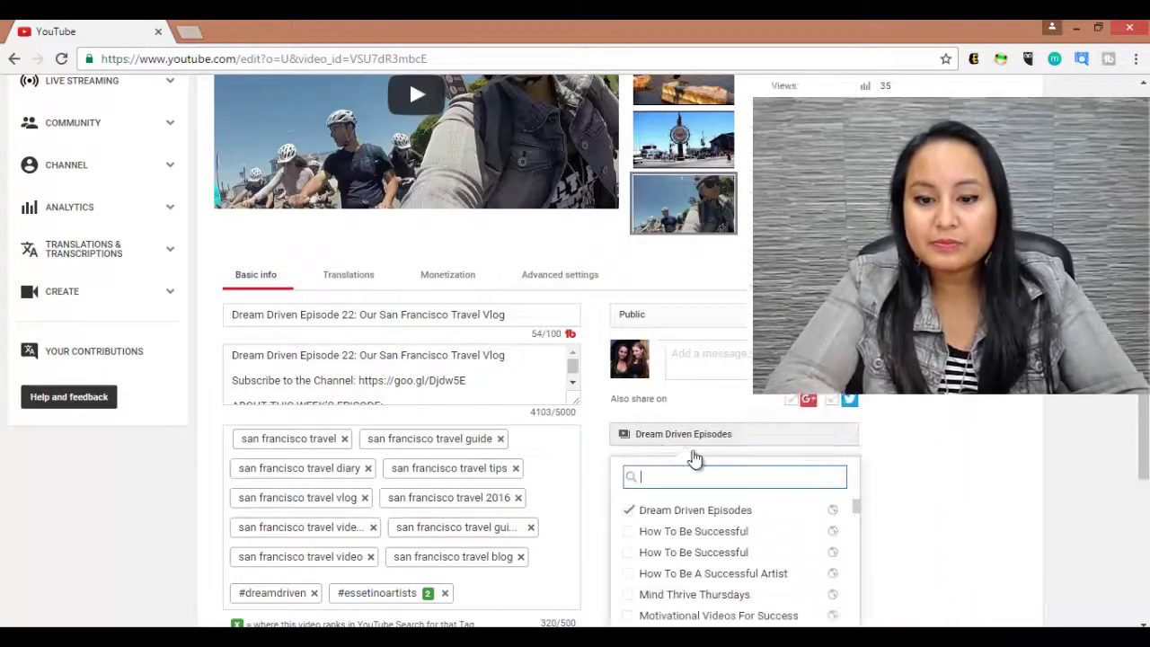
scroll(1139, 463, "down", 2)
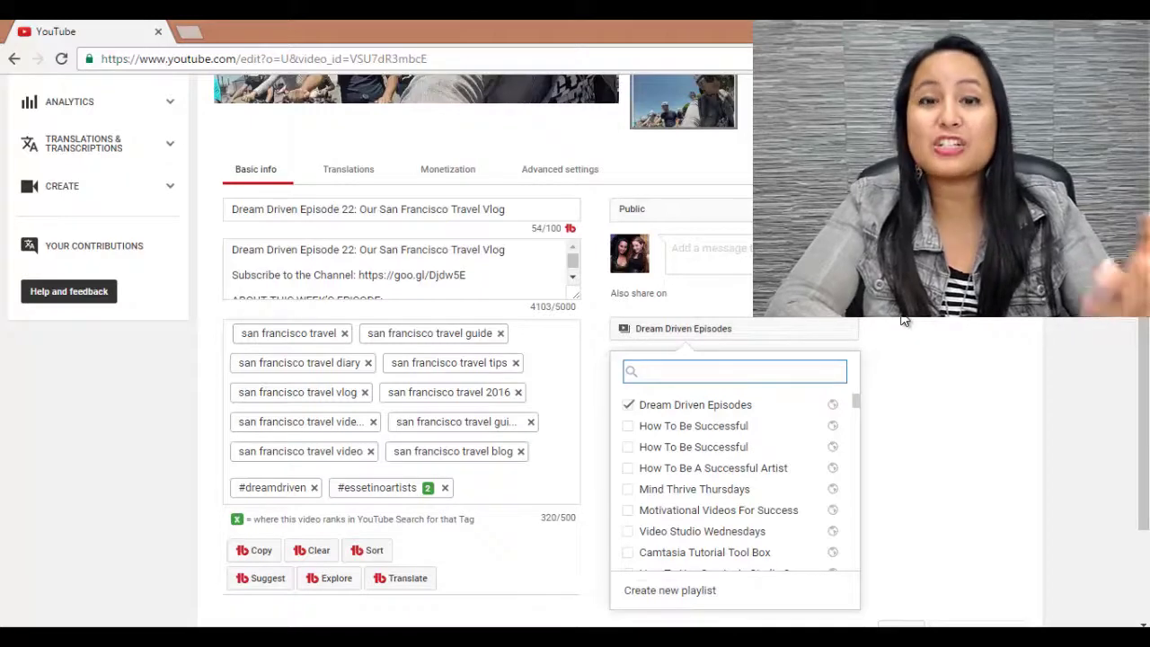
scroll(215, 395, "up", 4)
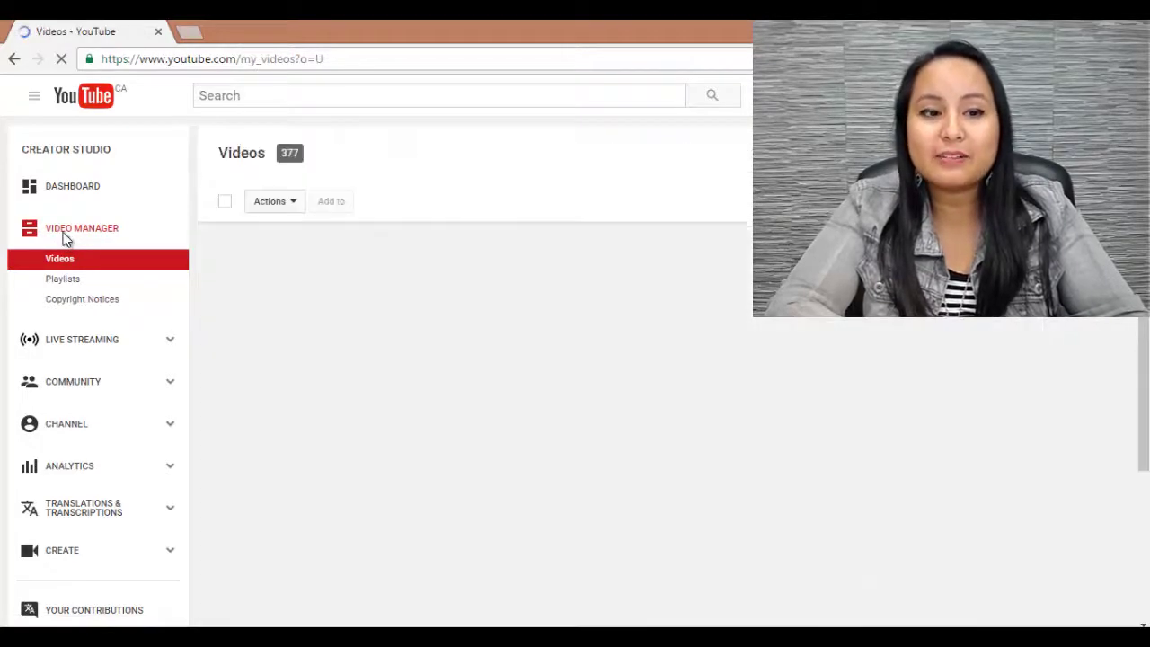
- Open Playlists and scroll through all 150 playlists, starting from Essetino Vlogs
left_click(68, 279)
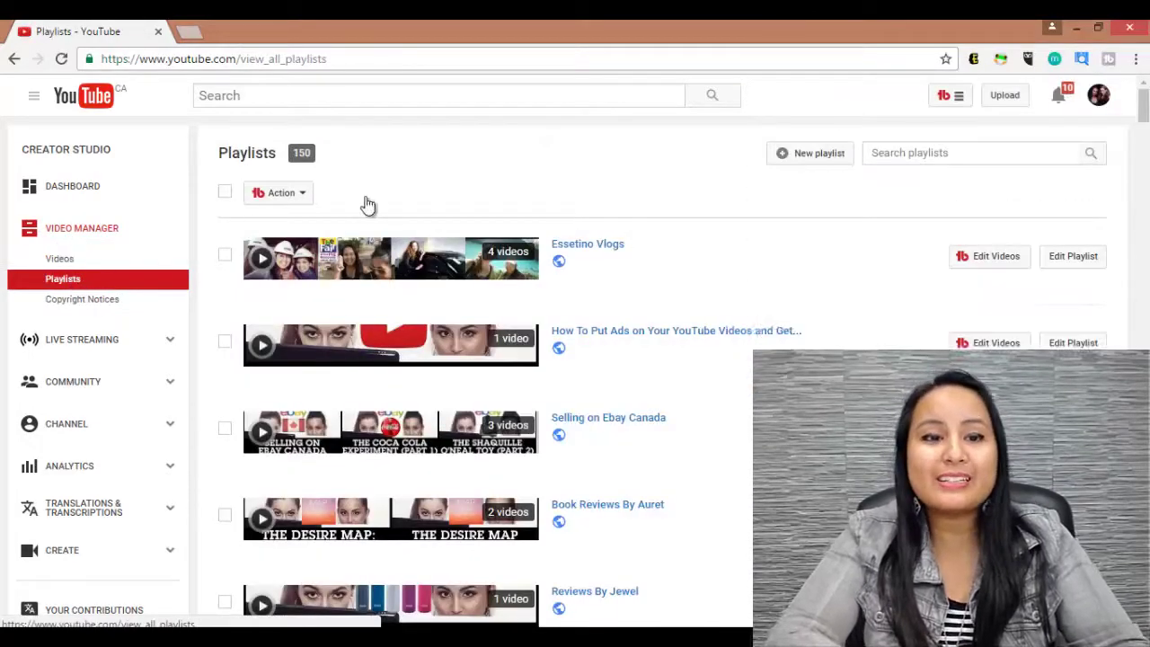
mouse_move(391, 259)
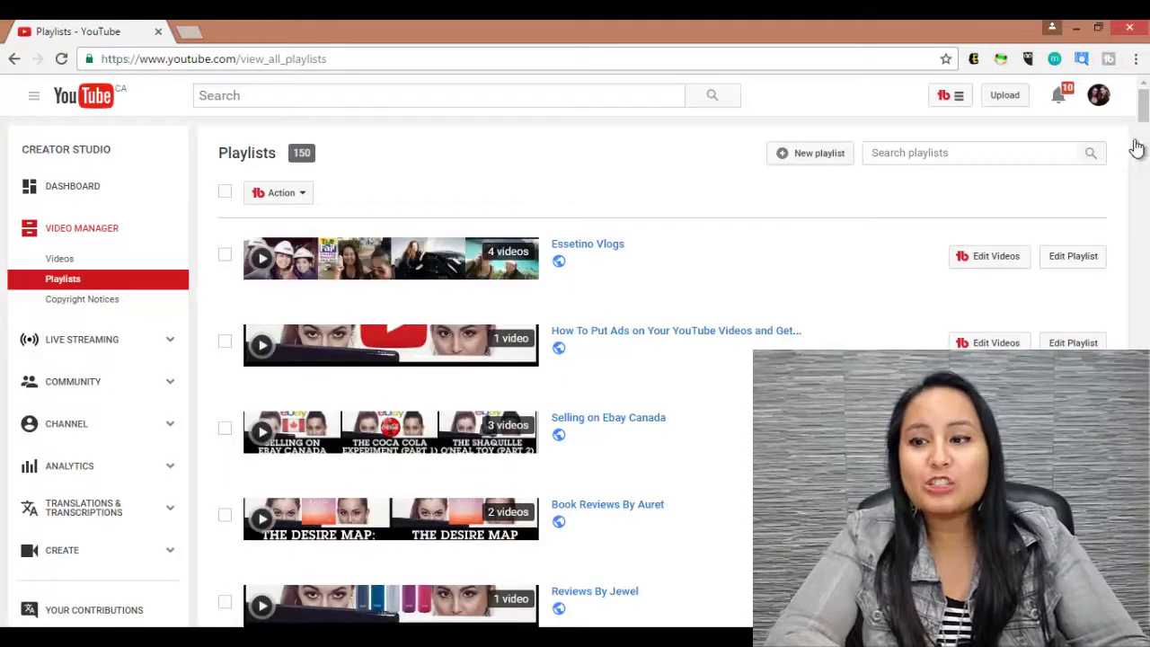
scroll(1145, 139, "down", 1)
scroll(1145, 140, "down", 5)
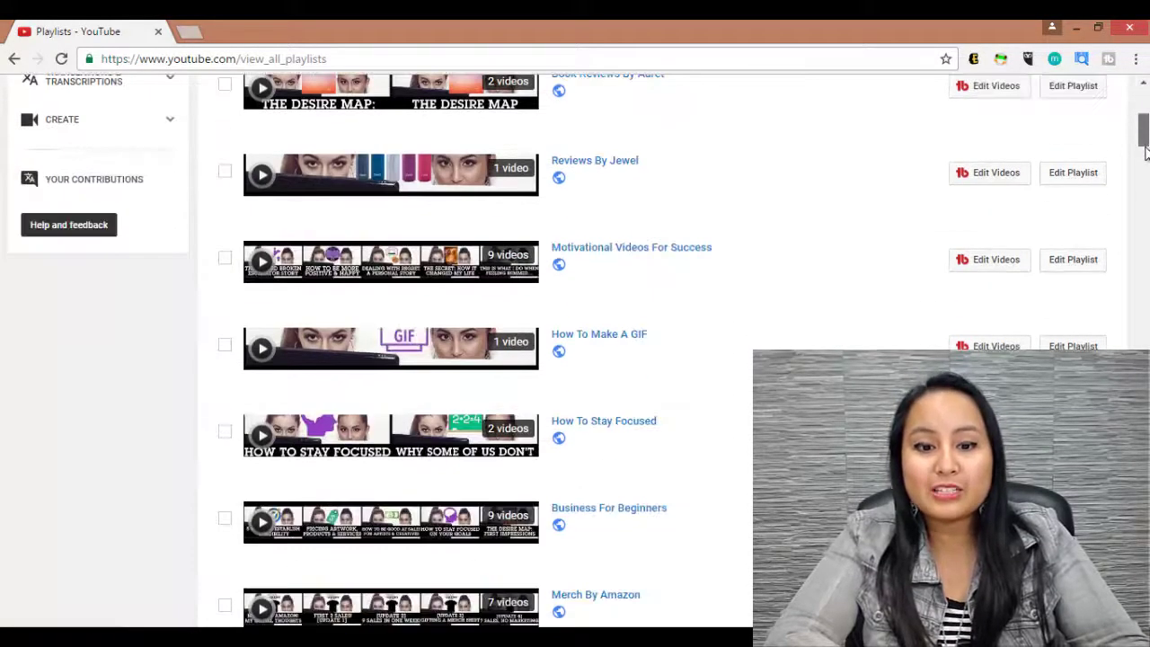
scroll(1145, 148, "down", 3)
left_click_drag(1145, 153, 1143, 109)
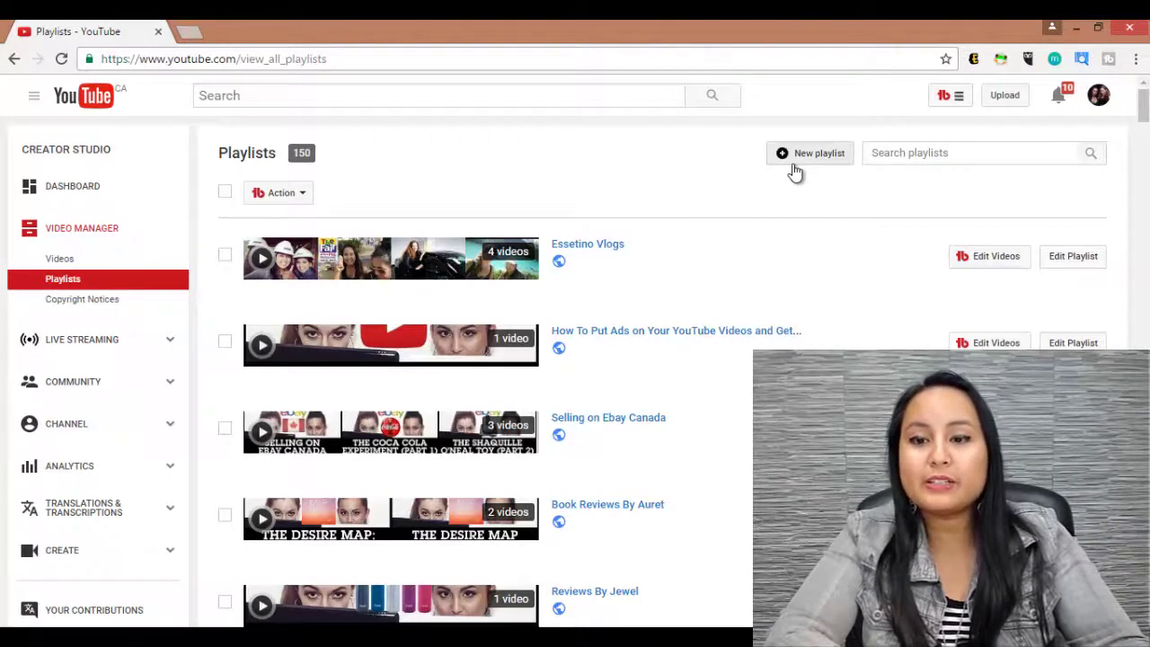
left_click(794, 173)
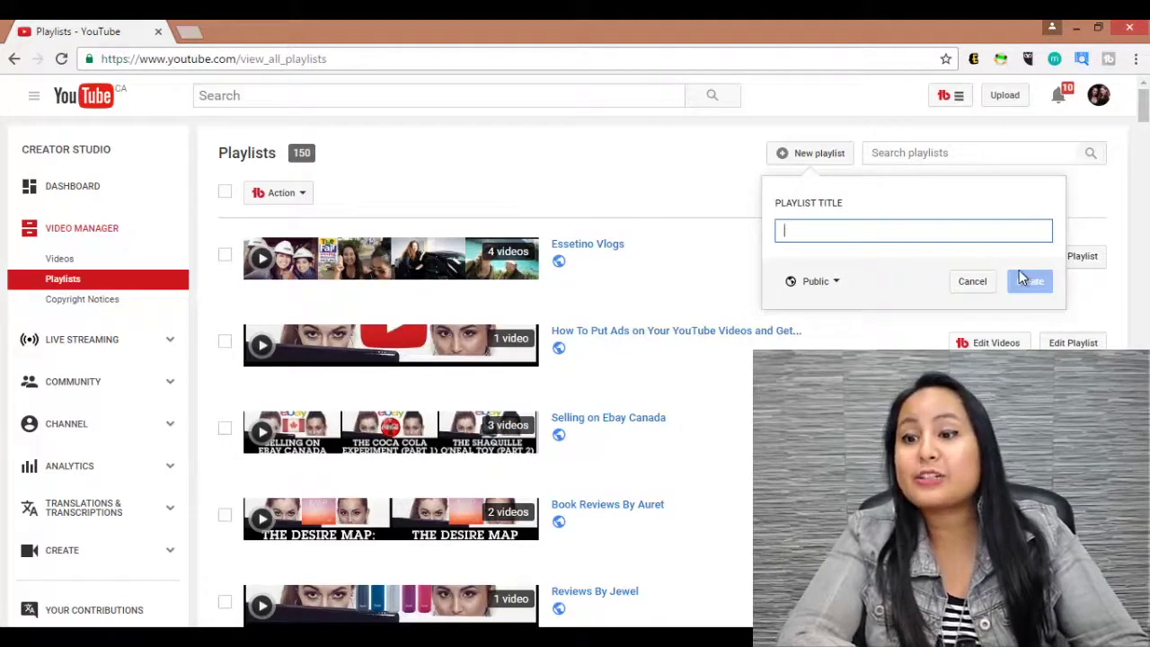
left_click(699, 201)
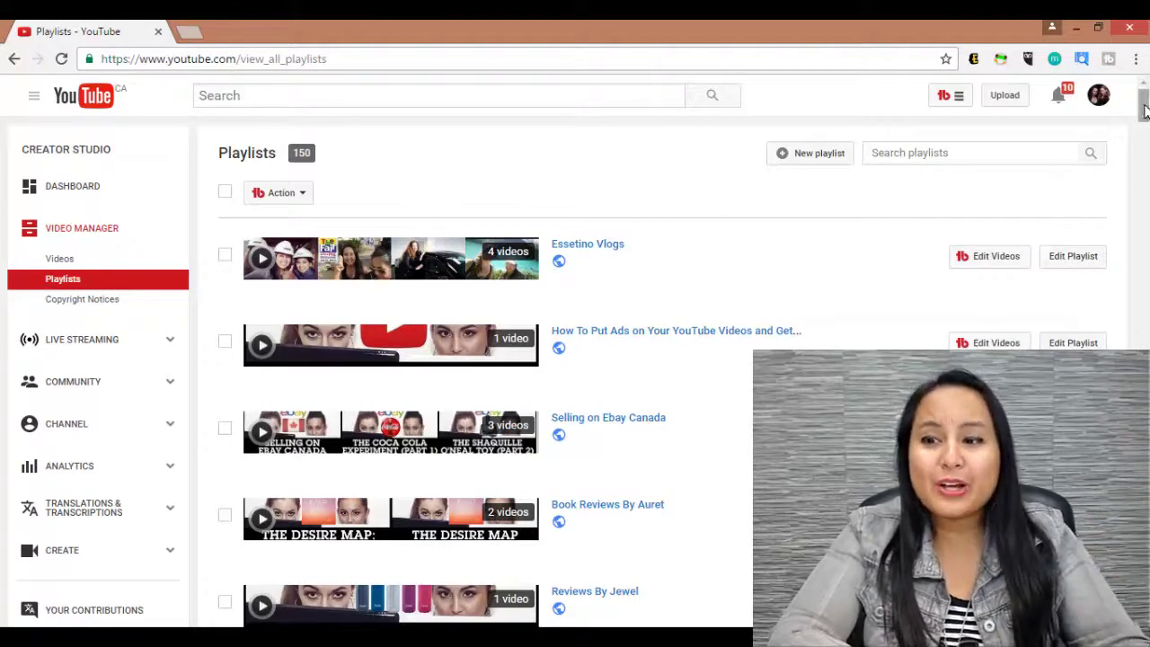
left_click_drag(1142, 120, 1145, 310)
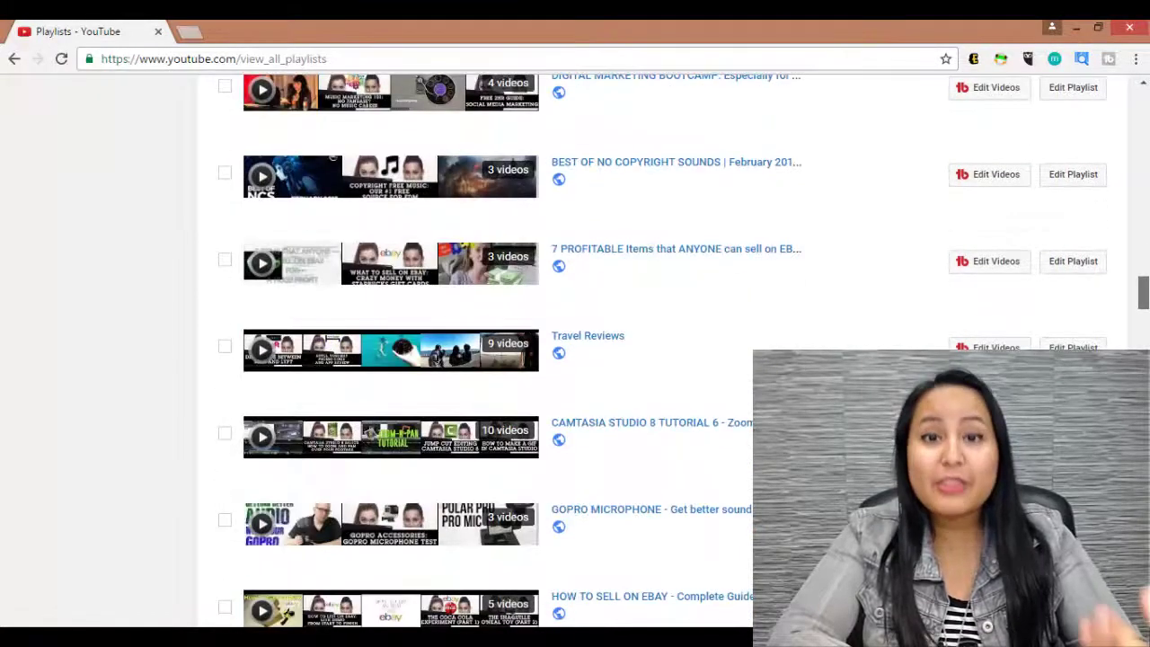
left_click_drag(1143, 292, 1143, 107)
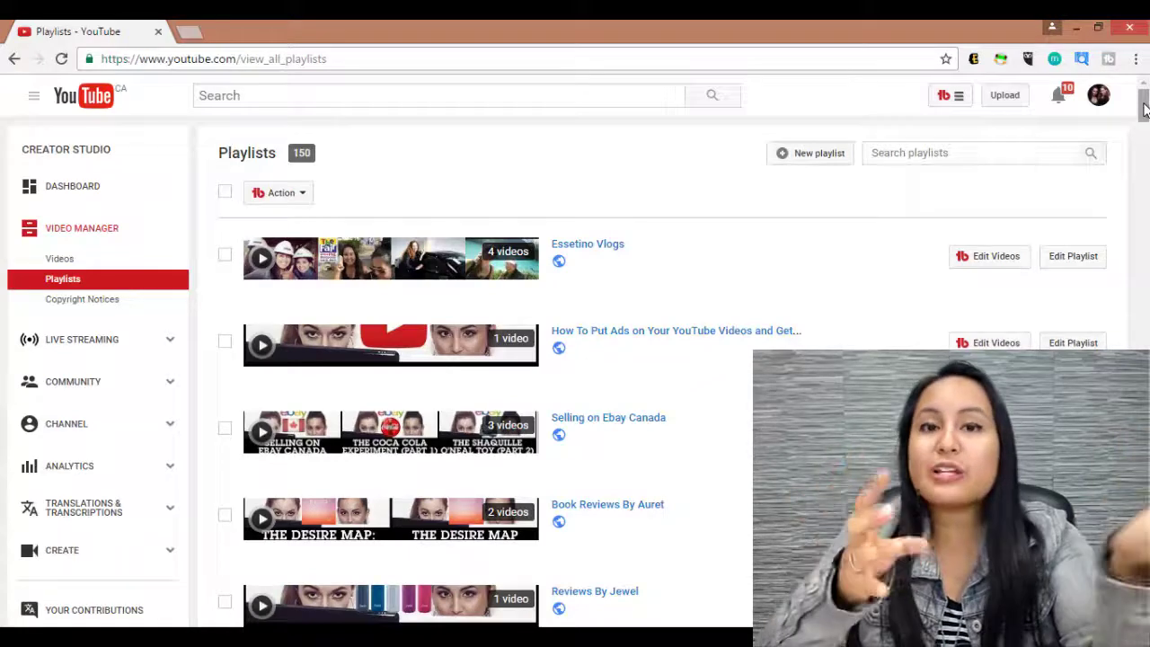
left_click_drag(1144, 108, 1145, 145)
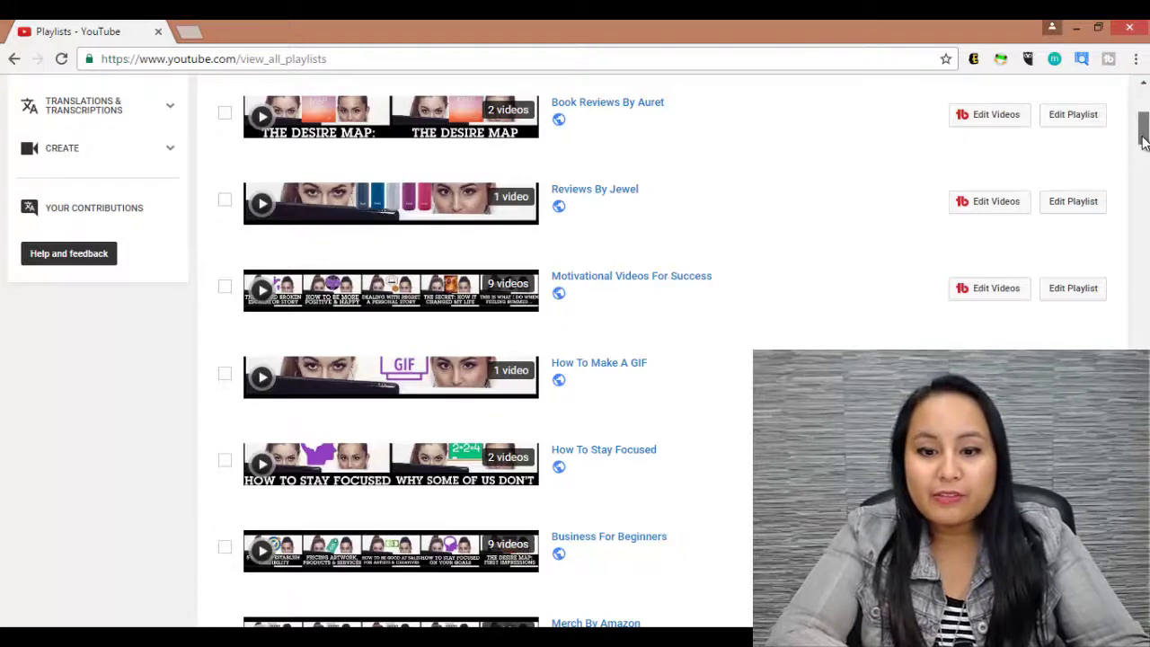
left_click_drag(1144, 144, 1143, 164)
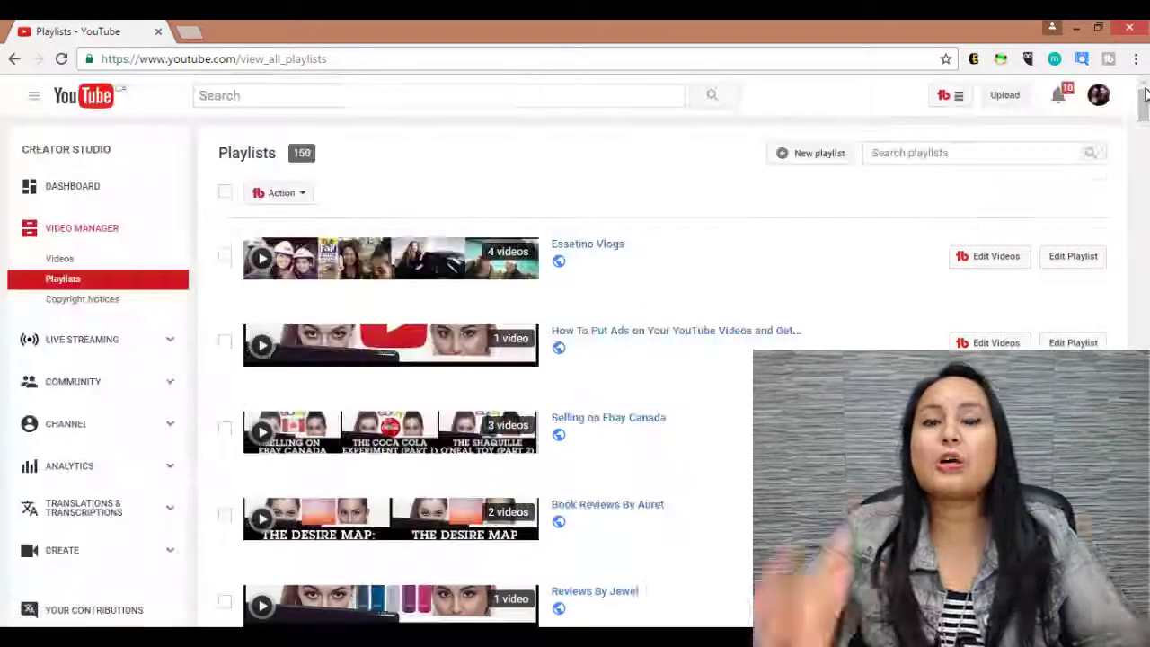
left_click_drag(1145, 148, 1145, 93)
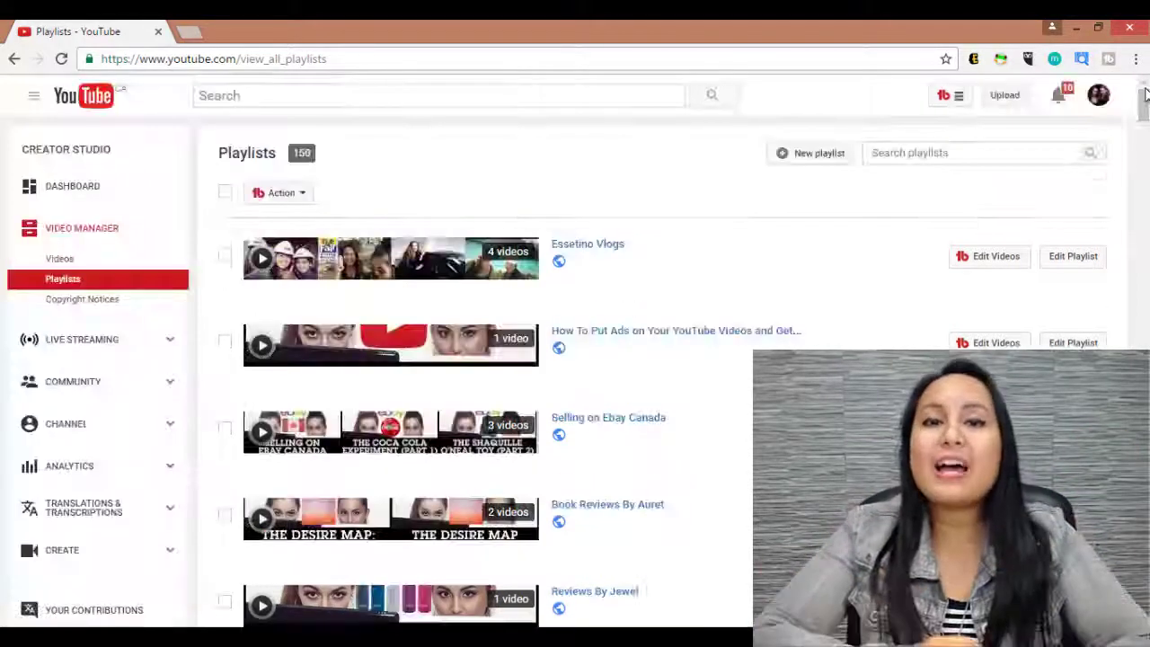